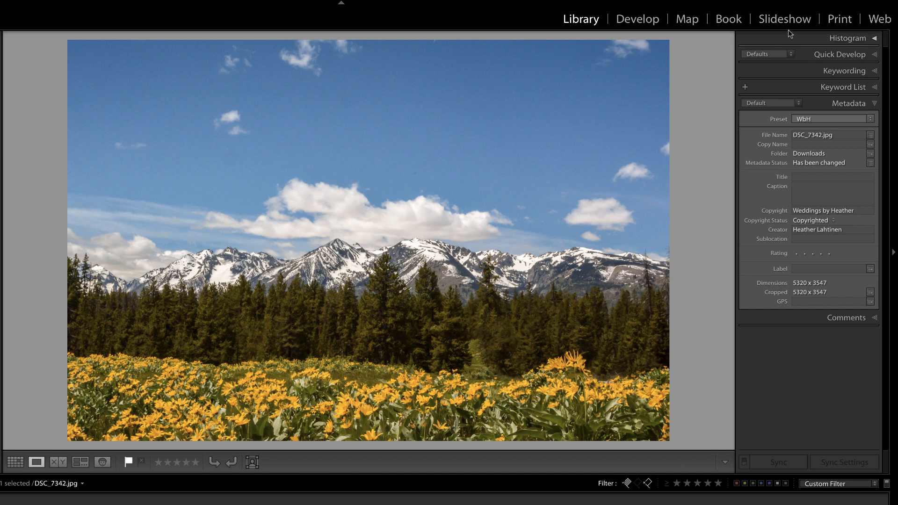
Step: Open the Print module and add a custom paper size 20 in wide by 16 in high in the page setup
left_click(846, 19)
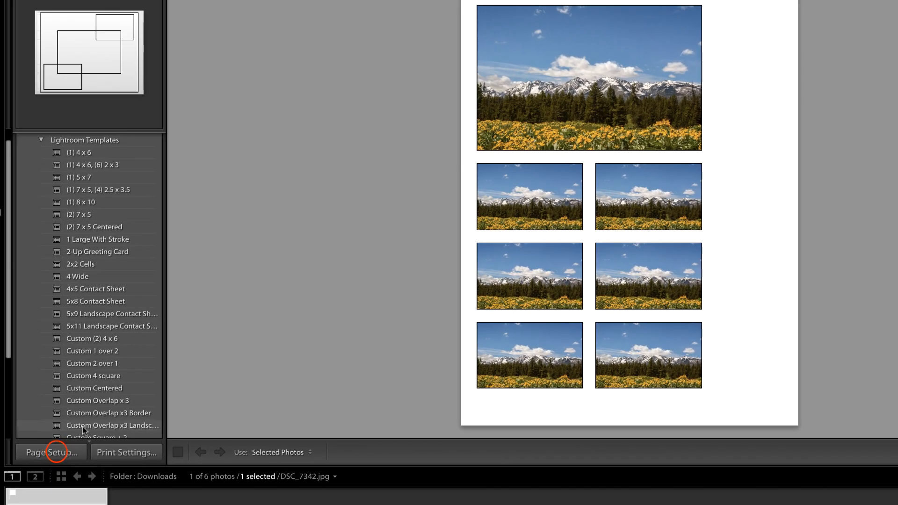
left_click(56, 452)
left_click(593, 129)
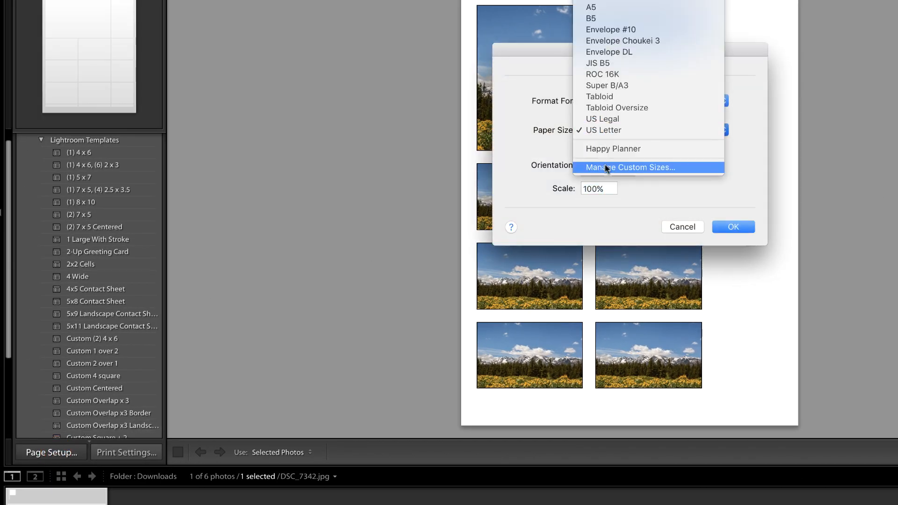
left_click(605, 167)
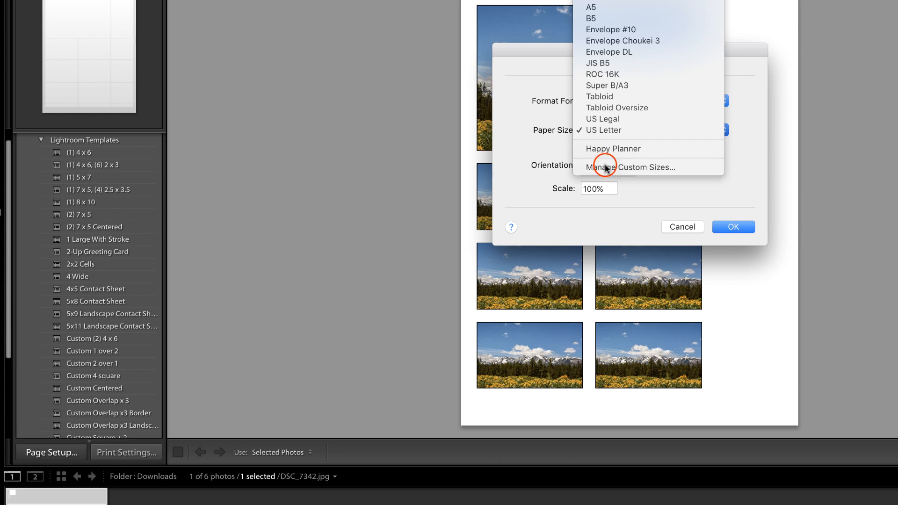
left_click(505, 208)
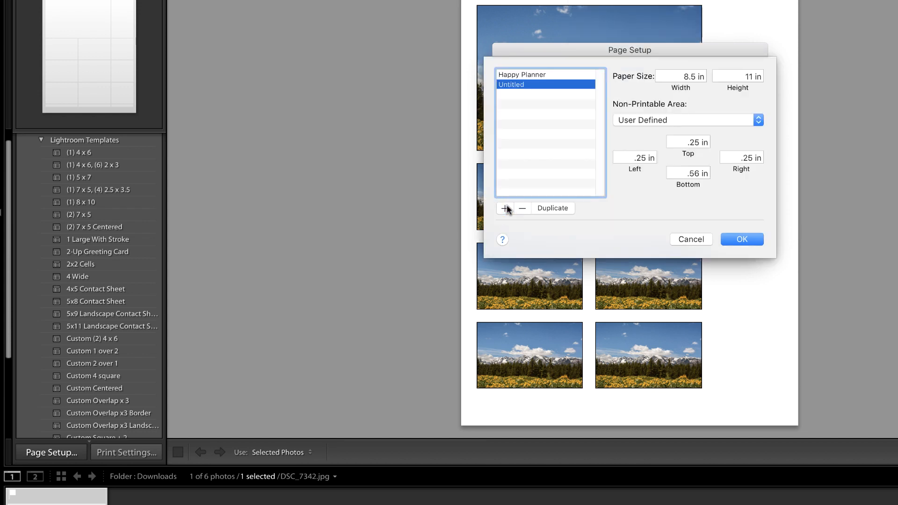
left_click(682, 76)
left_click_drag(683, 75, 705, 73)
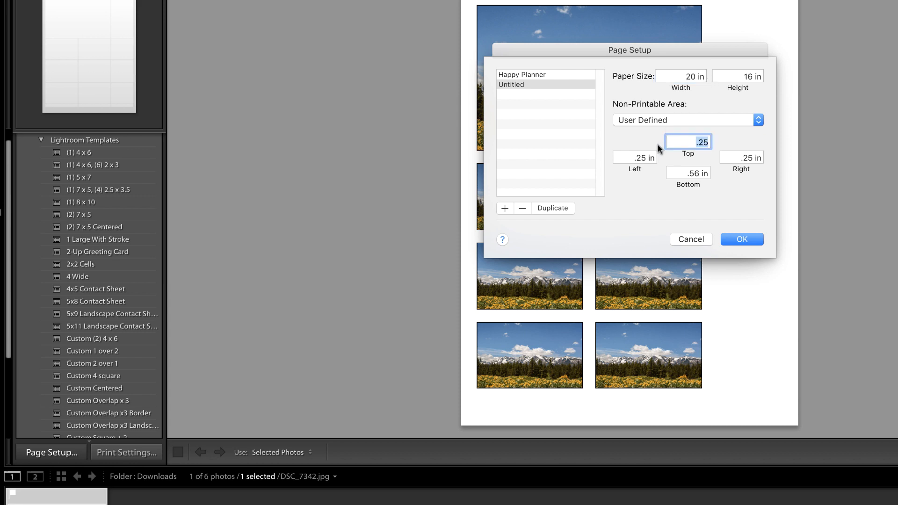
Step: Set all non-printable margins of the custom paper size to 0 in and name it 16x20, accepting the page setup
left_click(629, 159)
type("0")
key("Tab")
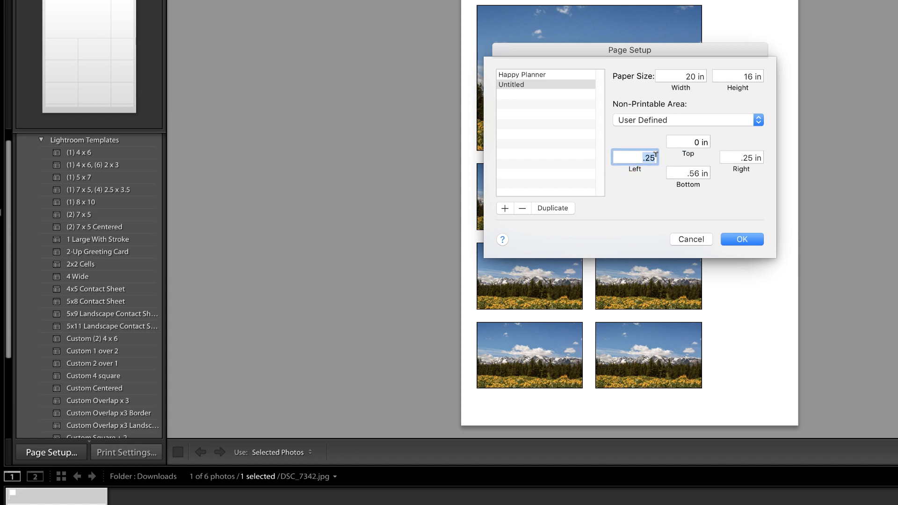
left_click(515, 84)
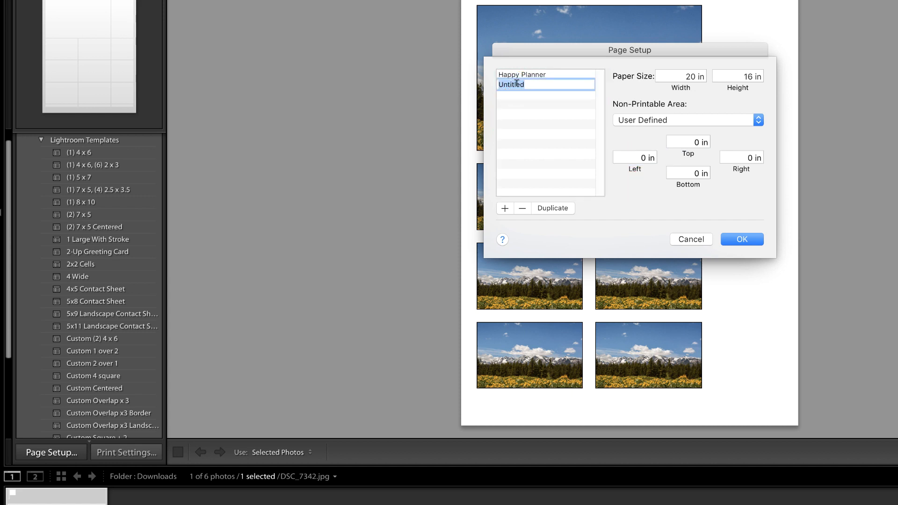
type("16x20")
left_click(752, 239)
left_click(742, 226)
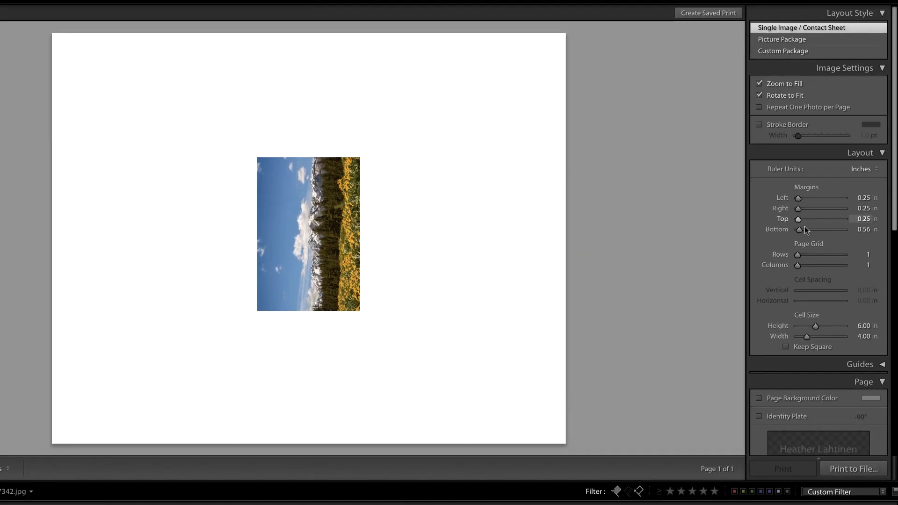
Step: Set all four layout margins to 0 and enlarge the photo cell to 16.00 in high by 20.00 in wide
left_click(815, 326)
left_click_drag(815, 325, 844, 336)
left_click(807, 337)
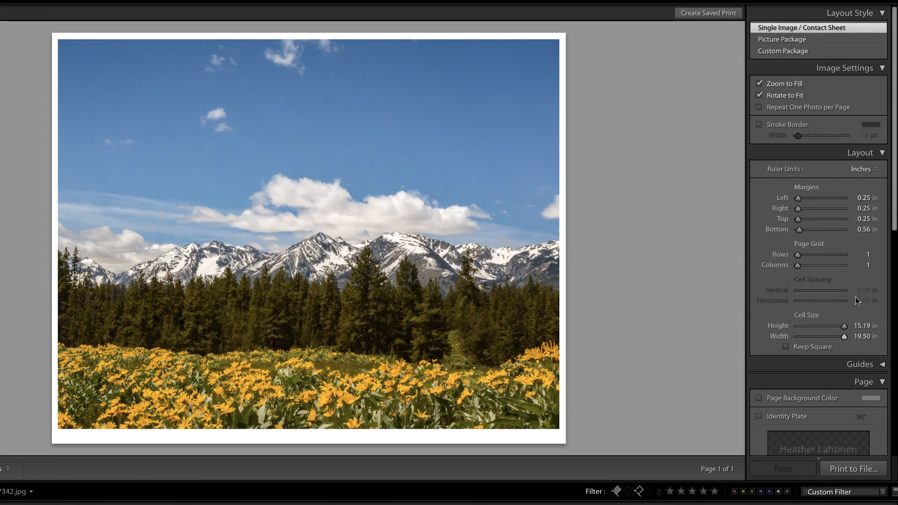
left_click(798, 197)
left_click_drag(798, 197, 796, 229)
left_click(798, 208)
left_click(798, 229)
left_click(841, 326)
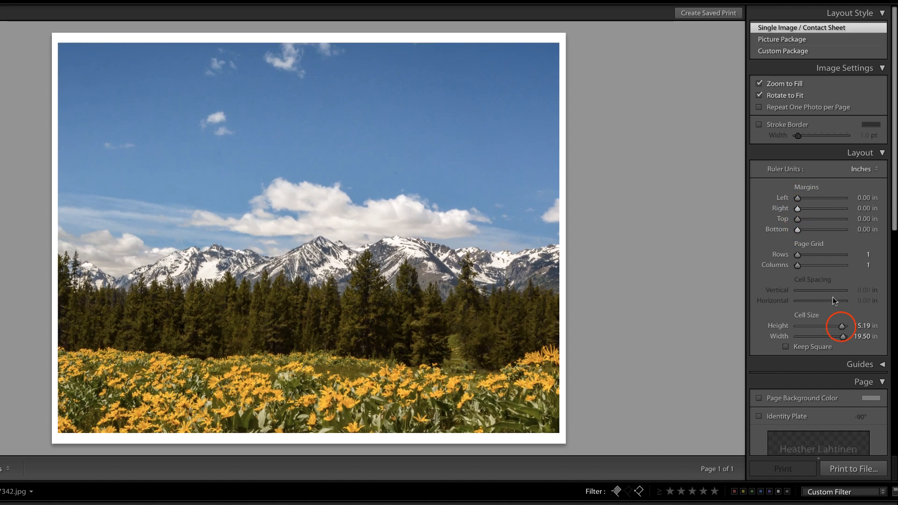
left_click_drag(842, 326, 844, 336)
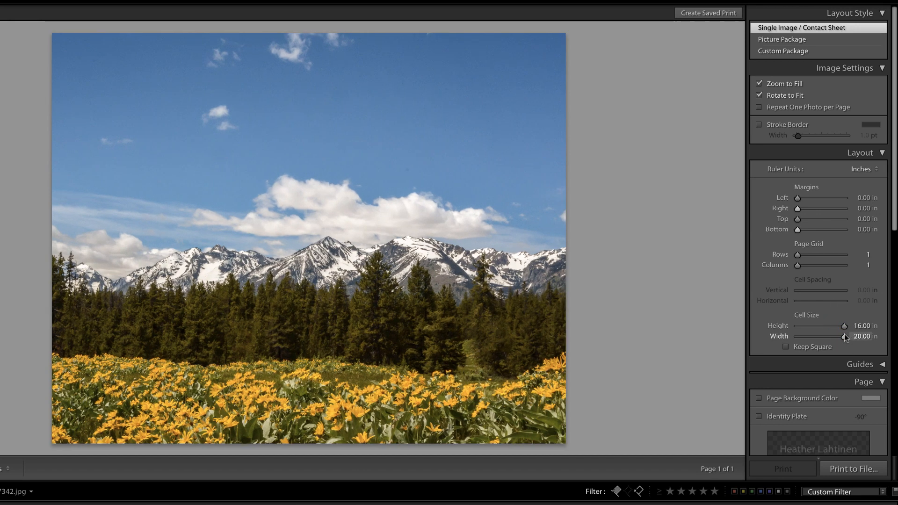
Step: Enable the identity plate with no rotation and move it into the blue sky above the clouds
scroll(840, 332, "down", 3)
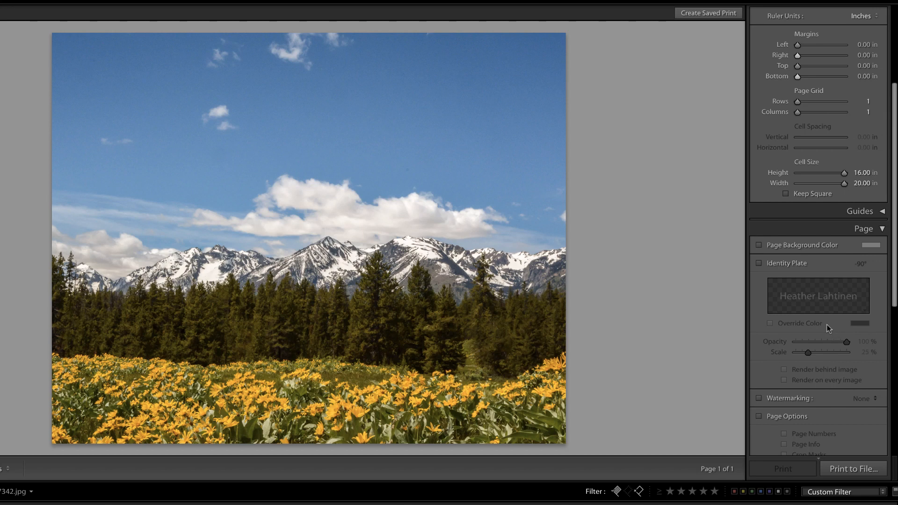
left_click(759, 263)
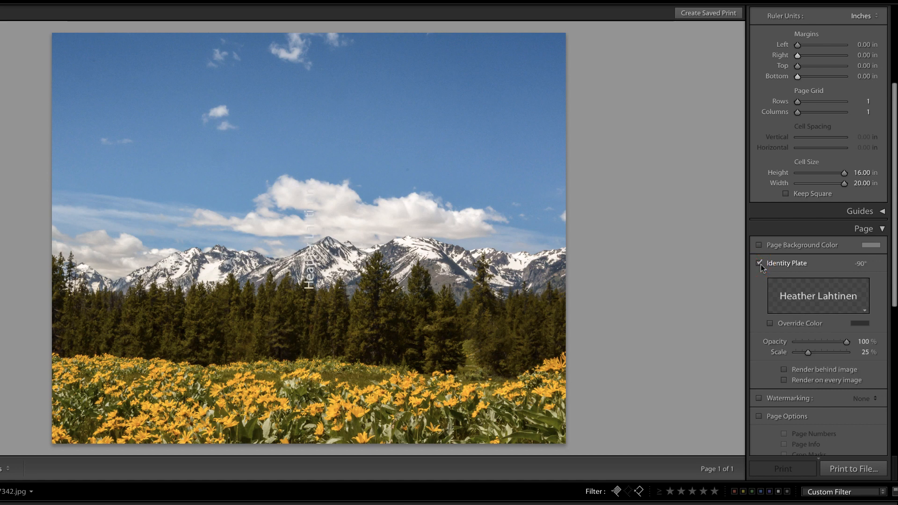
left_click(860, 263)
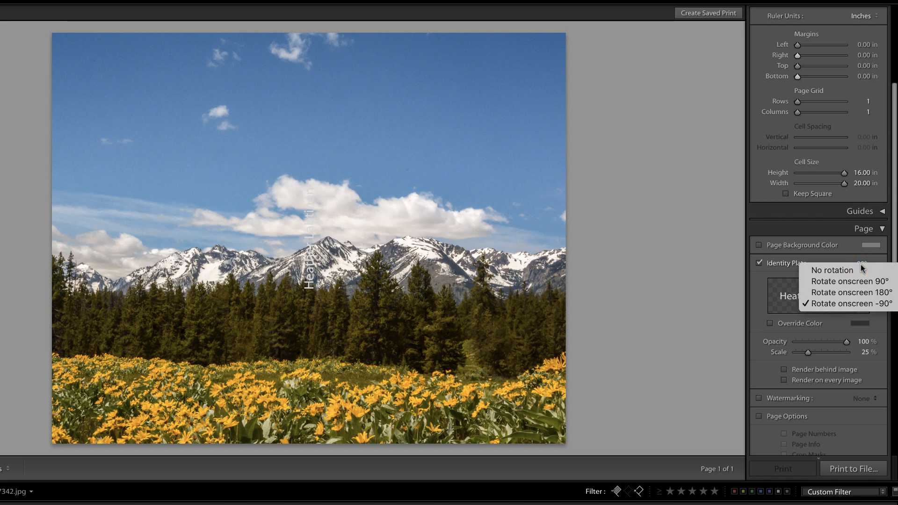
left_click(857, 269)
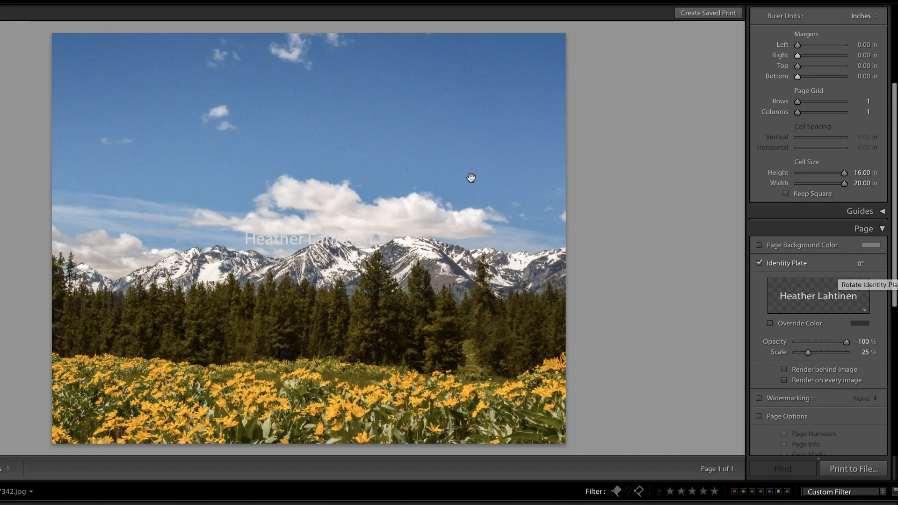
left_click_drag(280, 246, 369, 107)
Step: Replace the identity plate text with "Add custom text"
left_click(865, 311)
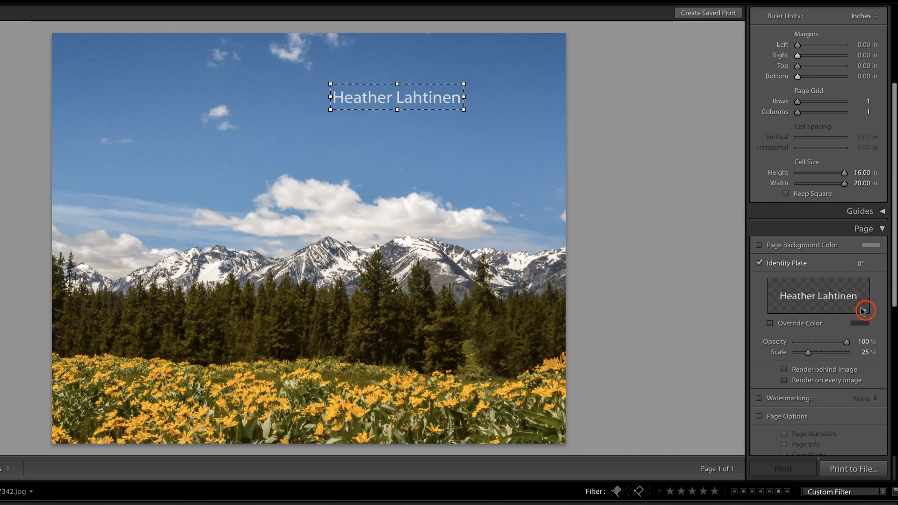
left_click(865, 310)
left_click(861, 331)
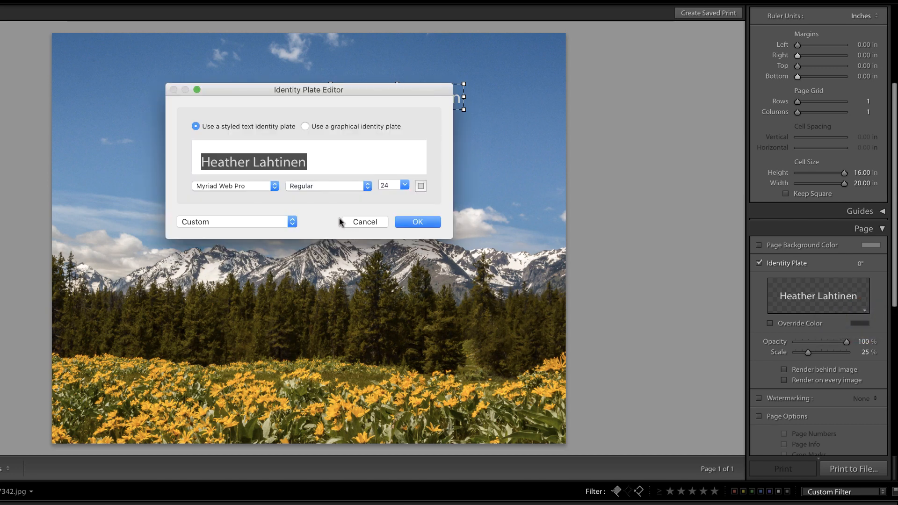
key("BackSpace")
left_click(421, 220)
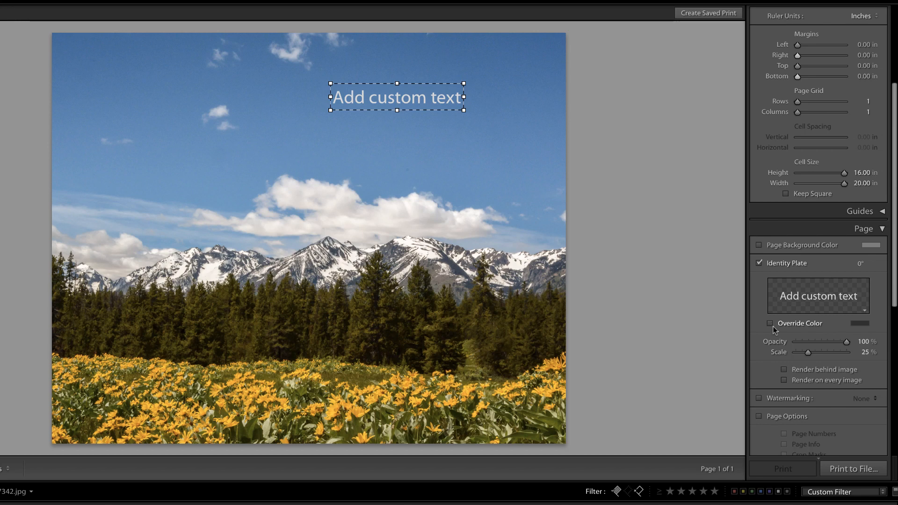
Step: Break the identity plate text into two lines, with "text" on the second line
left_click(865, 312)
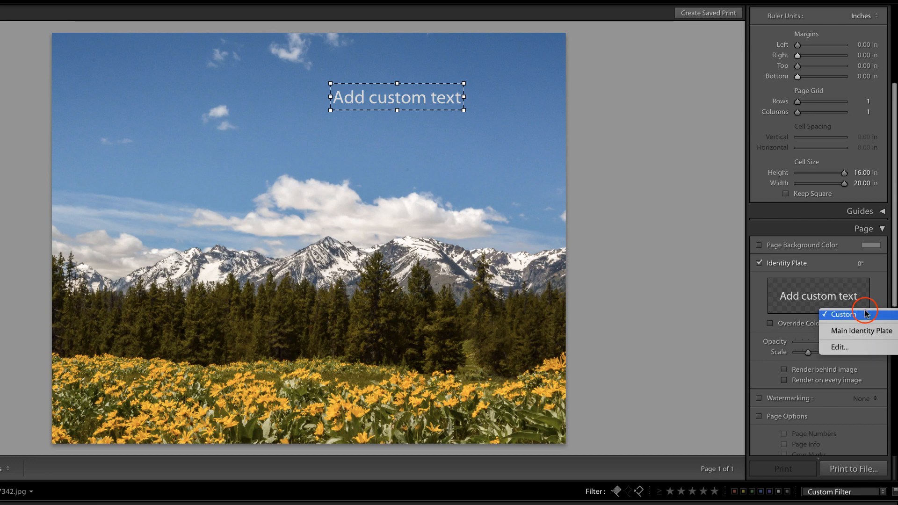
left_click(858, 346)
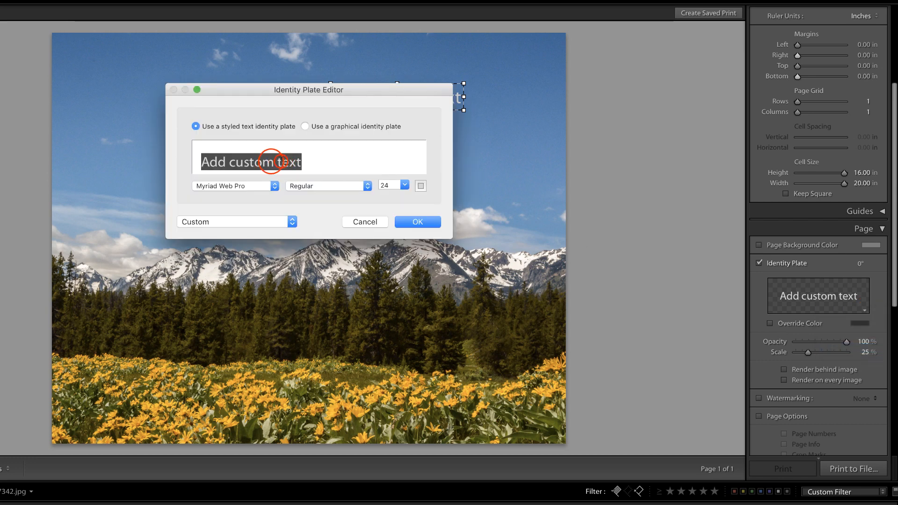
key("BackSpace")
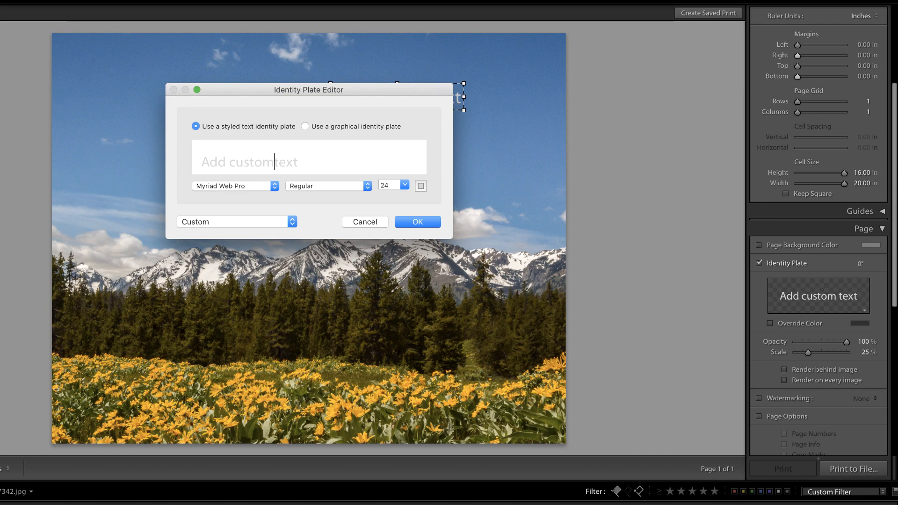
key("Return")
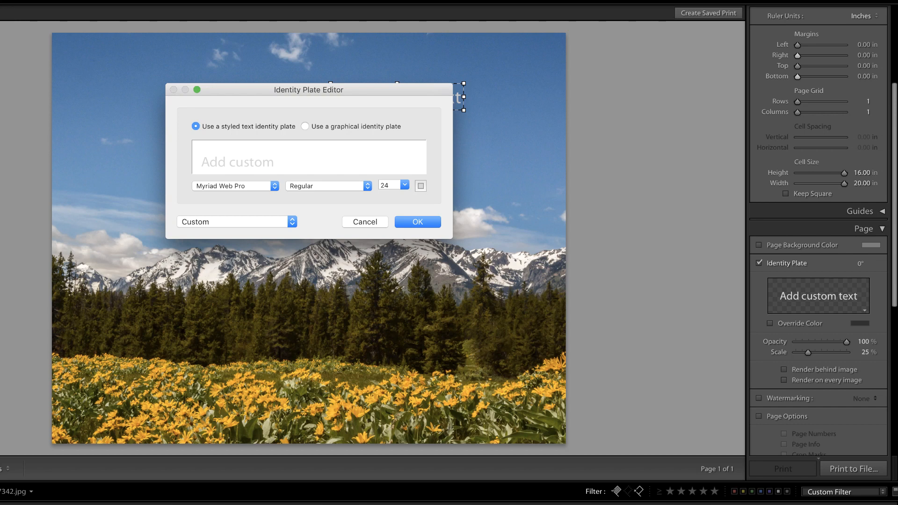
left_click(422, 221)
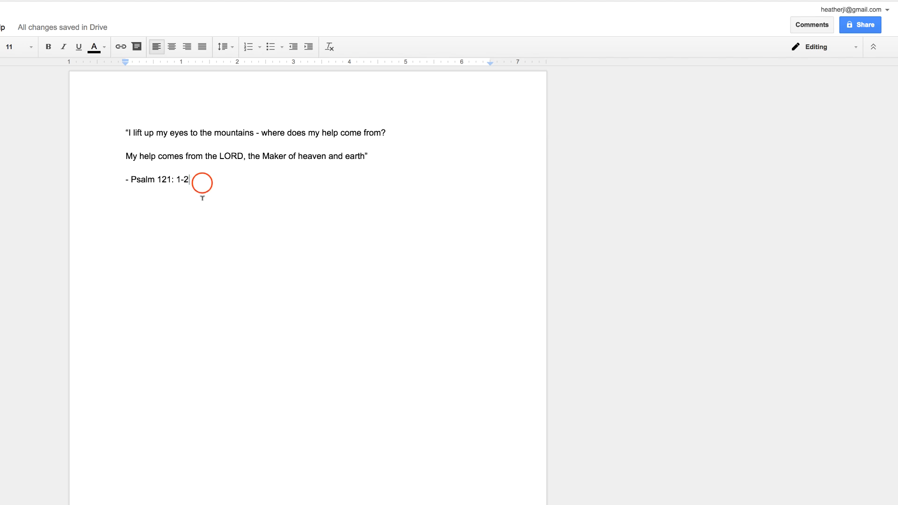
Step: Copy the full Psalm 121: 1-2 quote from the Google Docs document and paste it as Lightroom's identity plate text
left_click_drag(201, 182, 126, 131)
key("super+c")
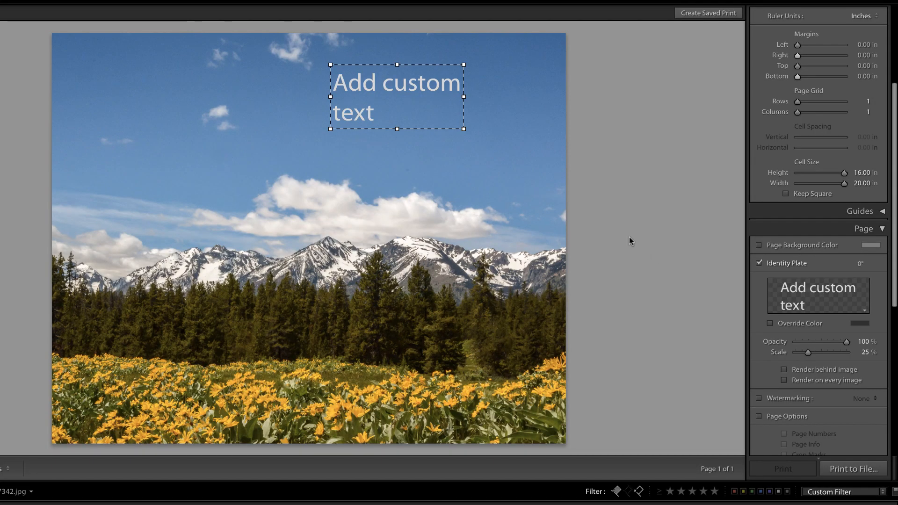
left_click(863, 310)
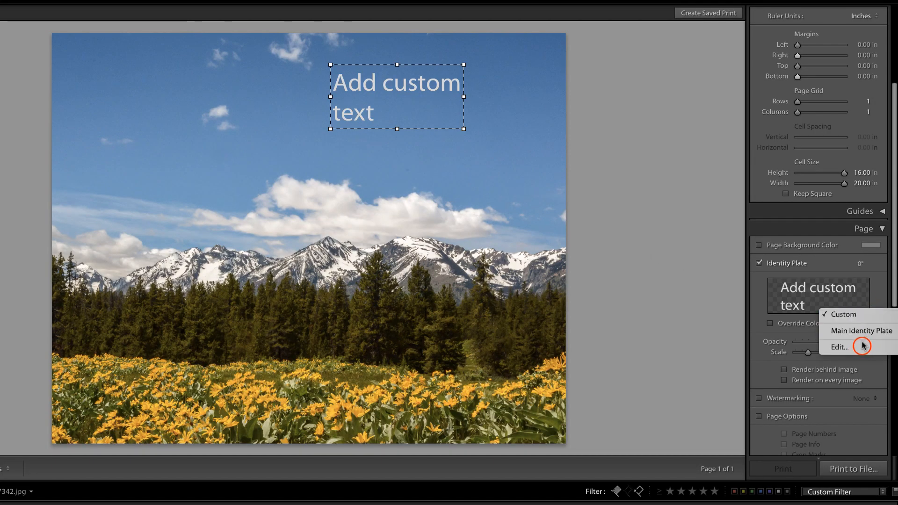
left_click(845, 343)
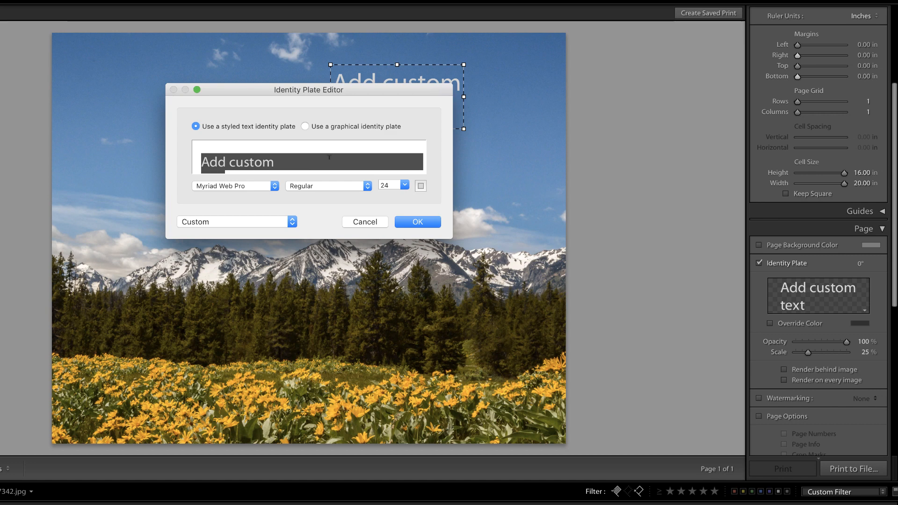
key("super+v")
left_click(417, 221)
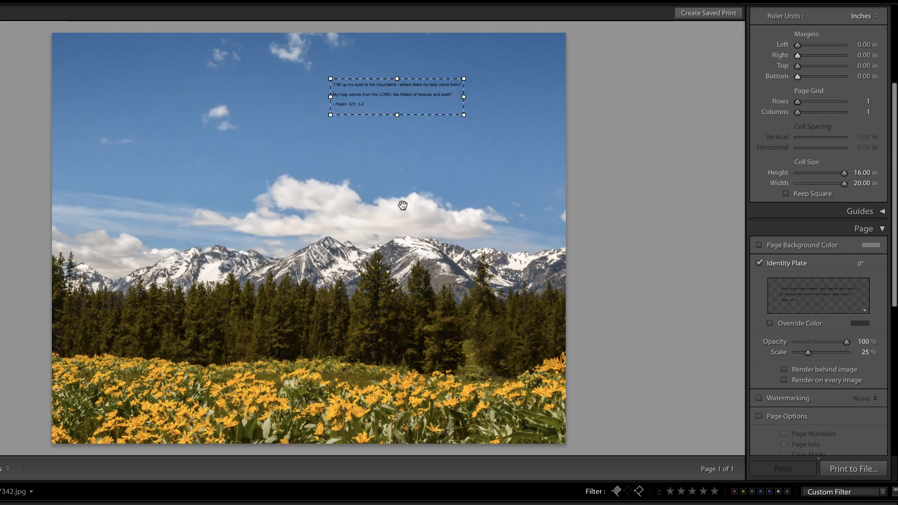
Step: Override the identity plate's color with white
left_click(769, 323)
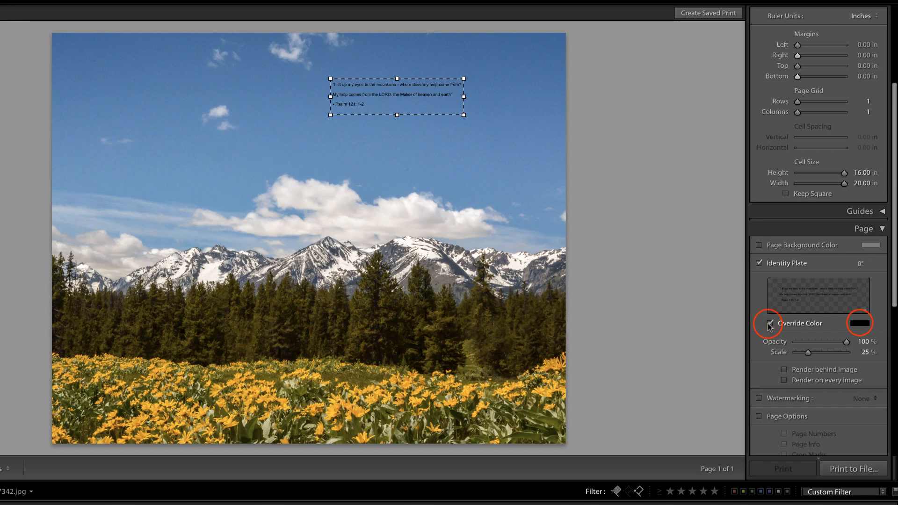
left_click(860, 323)
left_click(721, 307)
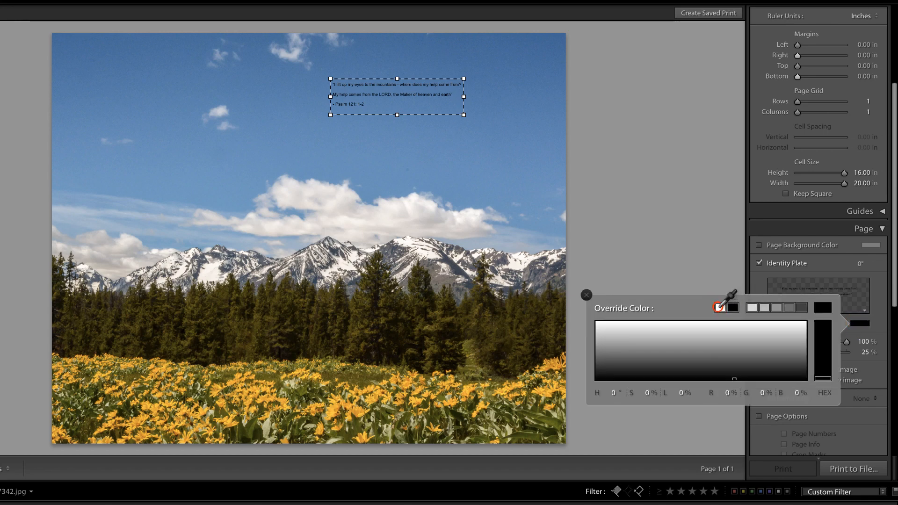
left_click(797, 343)
left_click(817, 347)
left_click_drag(764, 345, 735, 319)
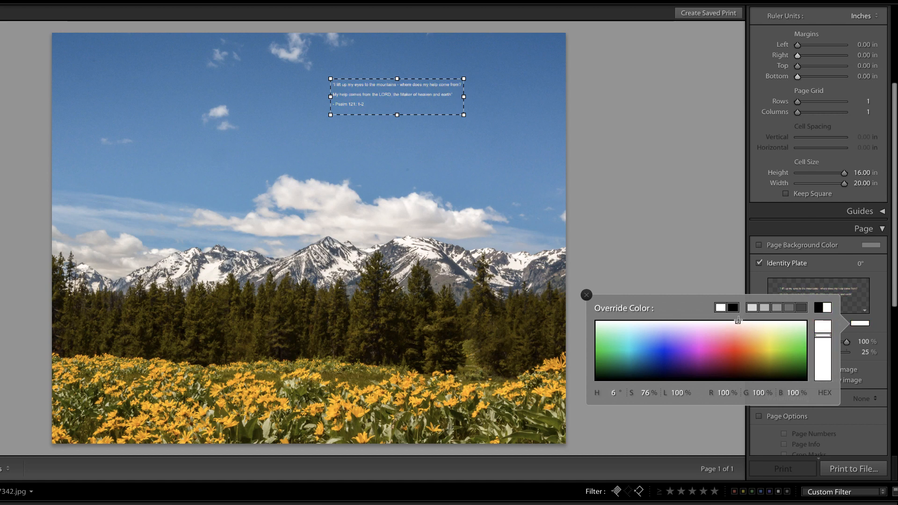
left_click(586, 295)
Step: Enlarge the verse on the photo and reposition it across the sky
left_click(331, 115)
left_click_drag(331, 115, 194, 181)
left_click_drag(313, 98, 399, 102)
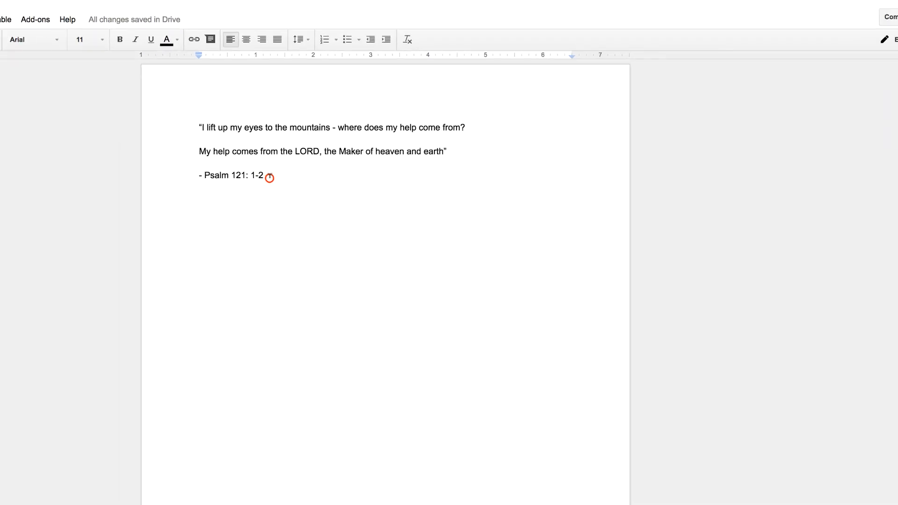
Step: In the Google Docs document, center the whole quote and right-align the "- Psalm 121: 1-2" line
left_click_drag(388, 169, 311, 117)
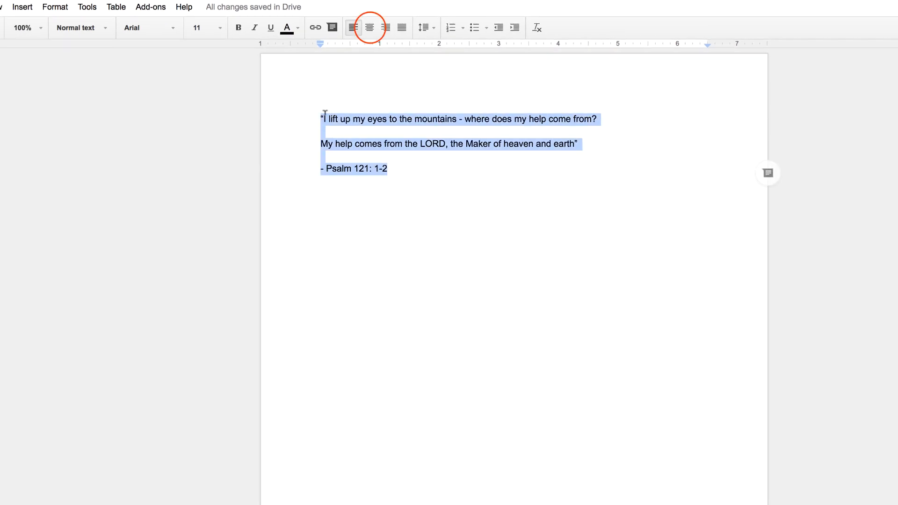
left_click(370, 29)
left_click_drag(548, 168, 481, 161)
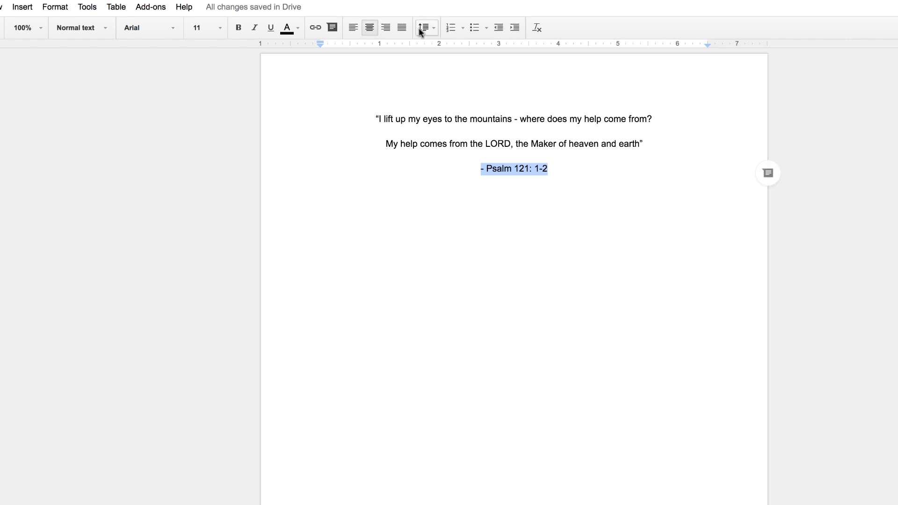
left_click(387, 27)
Step: Format the two verse lines above the Psalm reference in bold Corsiva at size 18
left_click(512, 132)
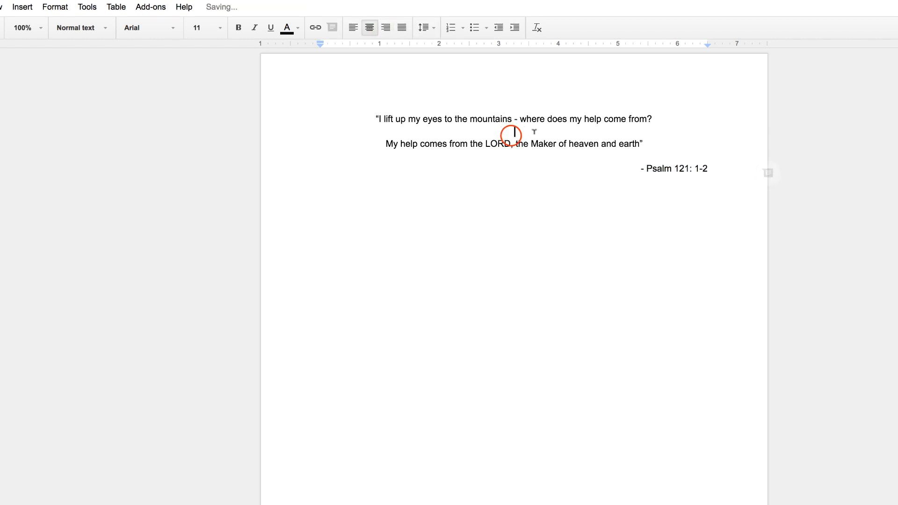
left_click_drag(650, 144, 359, 86)
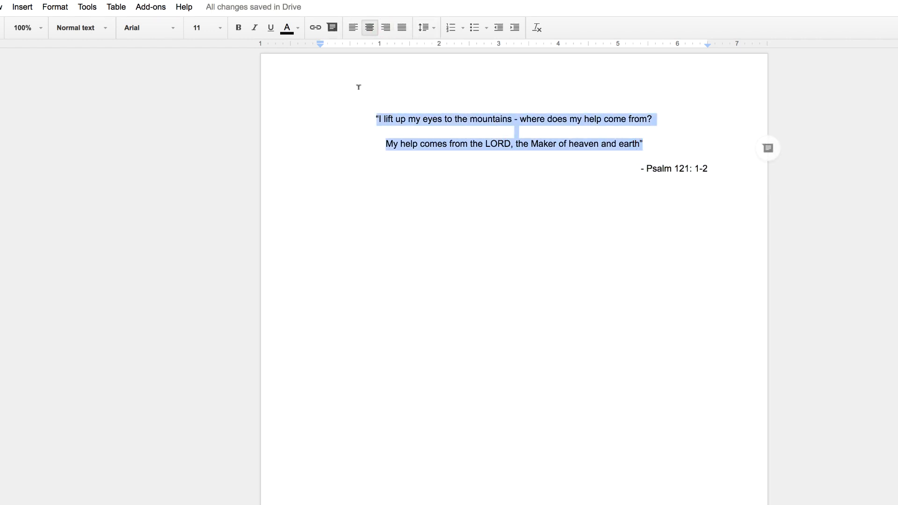
left_click(174, 28)
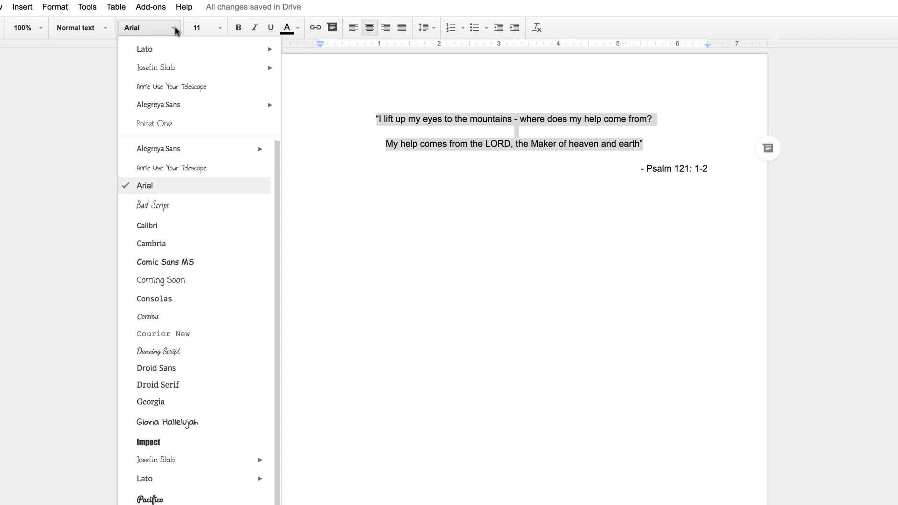
left_click(195, 313)
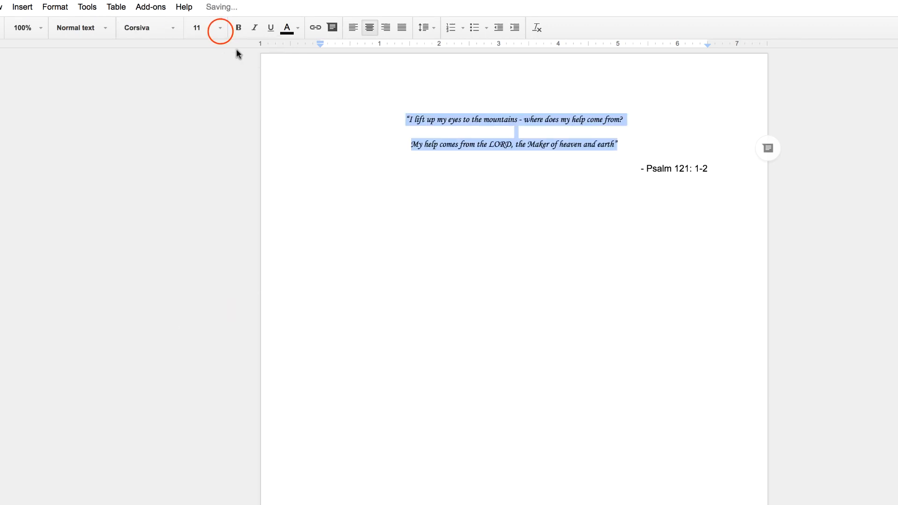
left_click(220, 31)
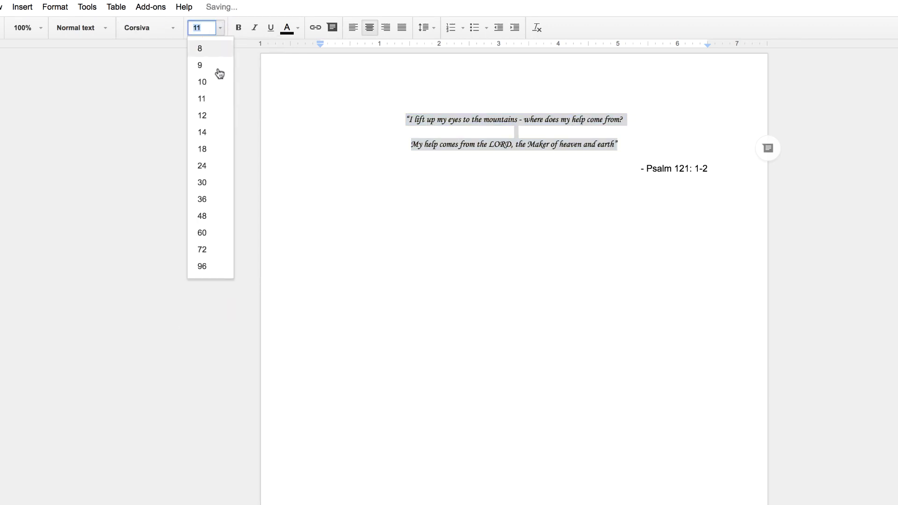
left_click(215, 148)
left_click(238, 28)
Step: Change the "- Psalm 121: 1-2" line to uppercase and set it in Verdana
left_click(711, 192)
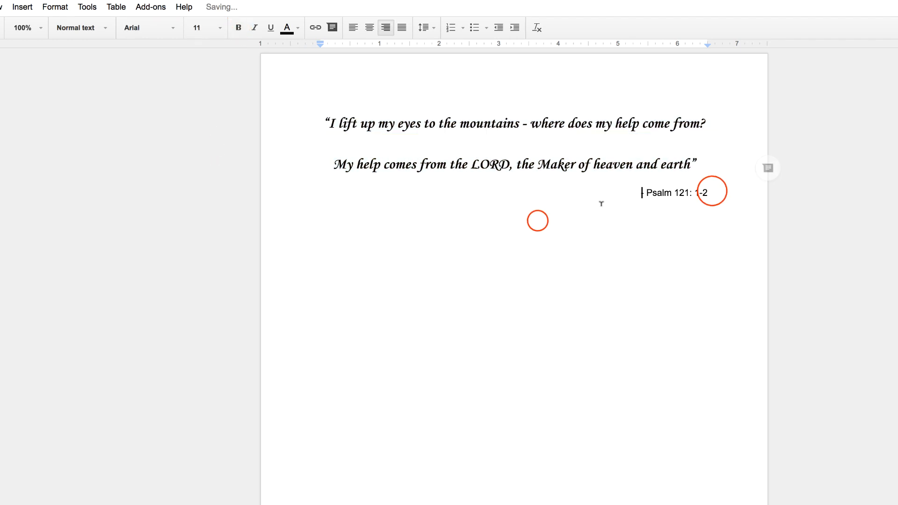
left_click_drag(708, 192, 640, 193)
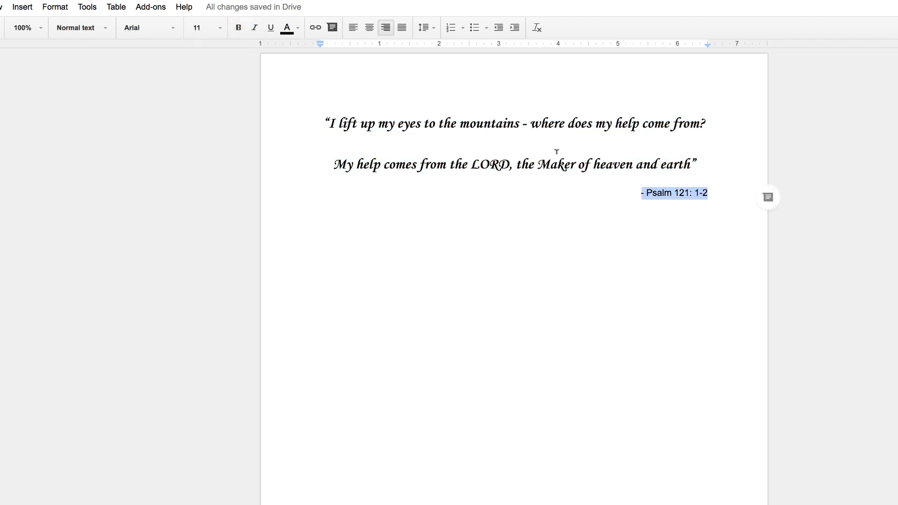
left_click(55, 7)
mouse_move(101, 242)
left_click(191, 263)
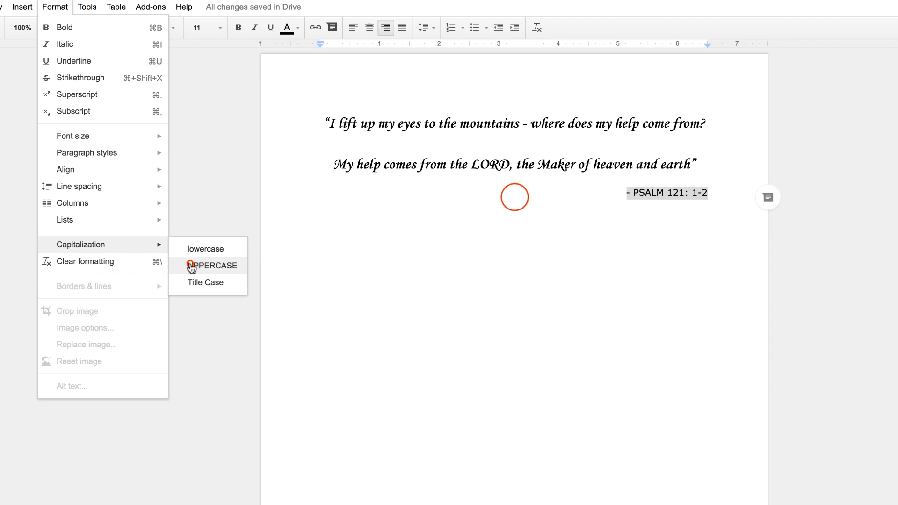
left_click(514, 197)
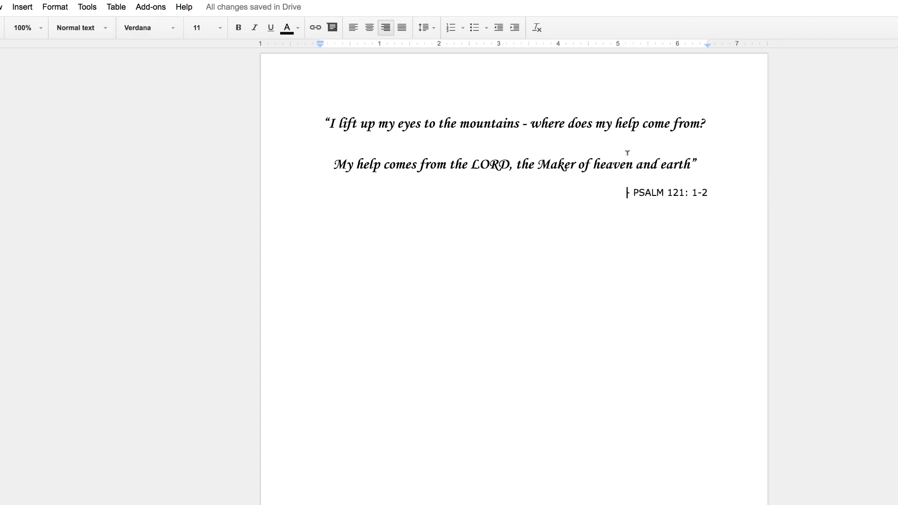
Step: Break "the Maker of heaven and earth" onto its own line, with a blank line after "My help comes from the LORD,"
left_click(516, 157)
key("Return")
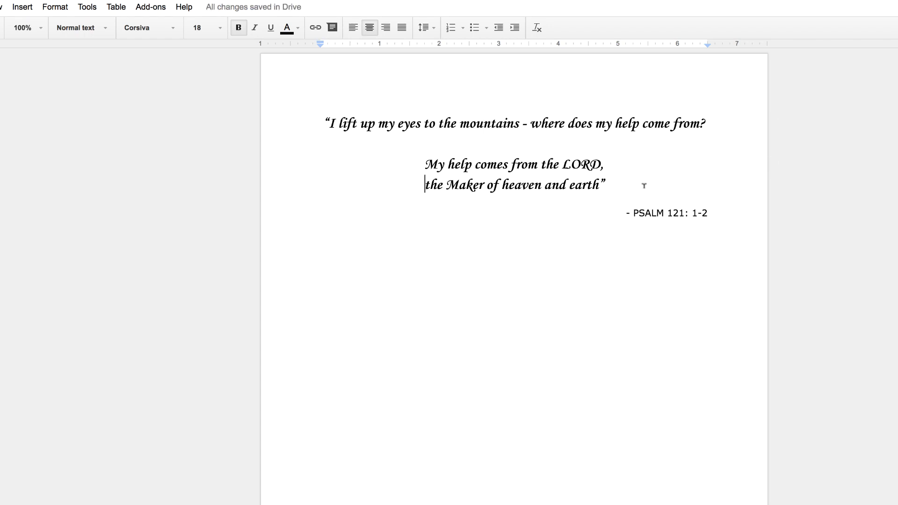
left_click(630, 168)
left_click(630, 167)
key("Return")
Step: Copy the whole reformatted quote from the Google Docs document and replace the text of Lightroom's identity plate with it
left_click(706, 235)
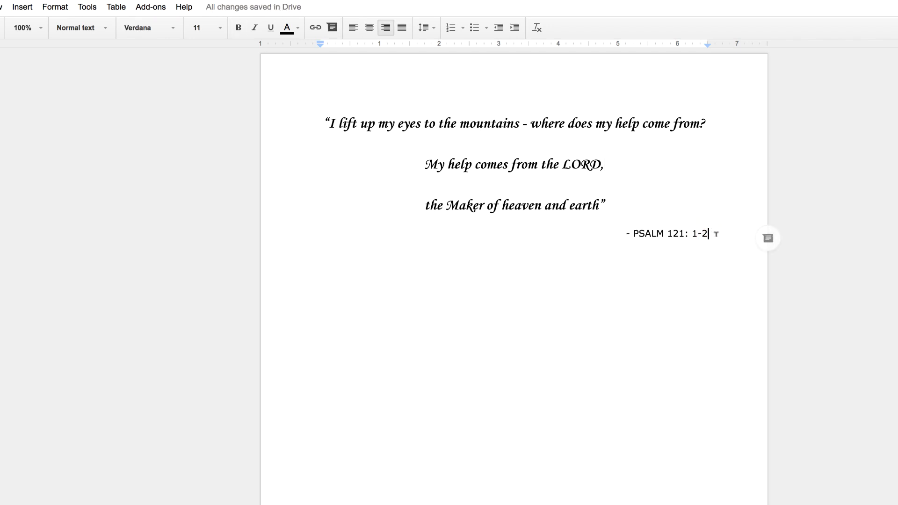
left_click_drag(714, 234, 324, 112)
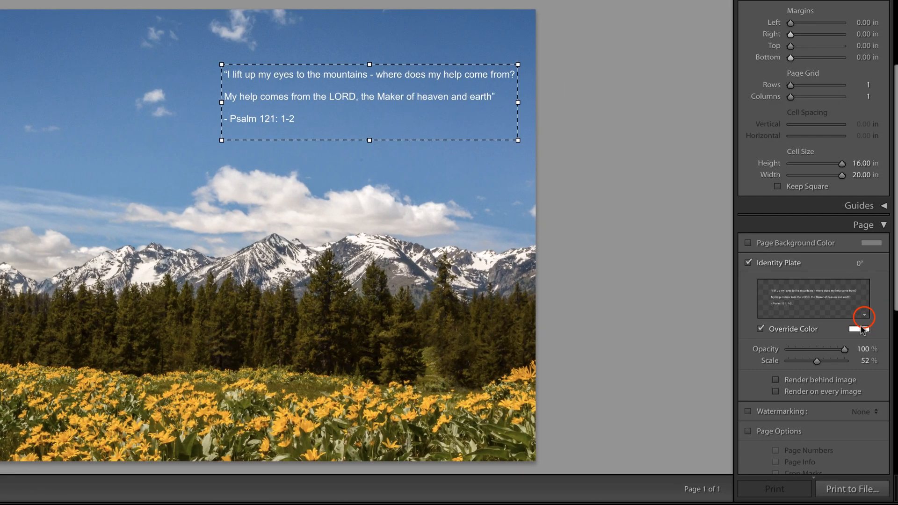
left_click(864, 315)
left_click(852, 358)
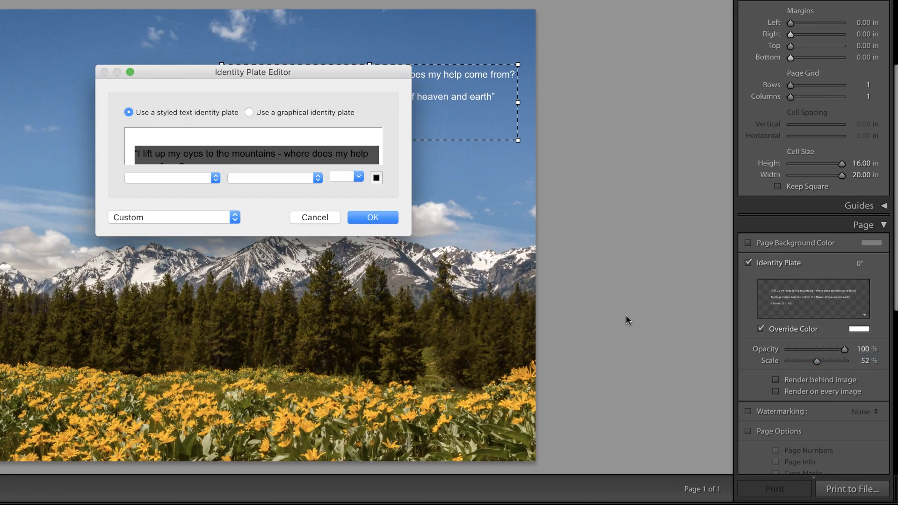
left_click(373, 218)
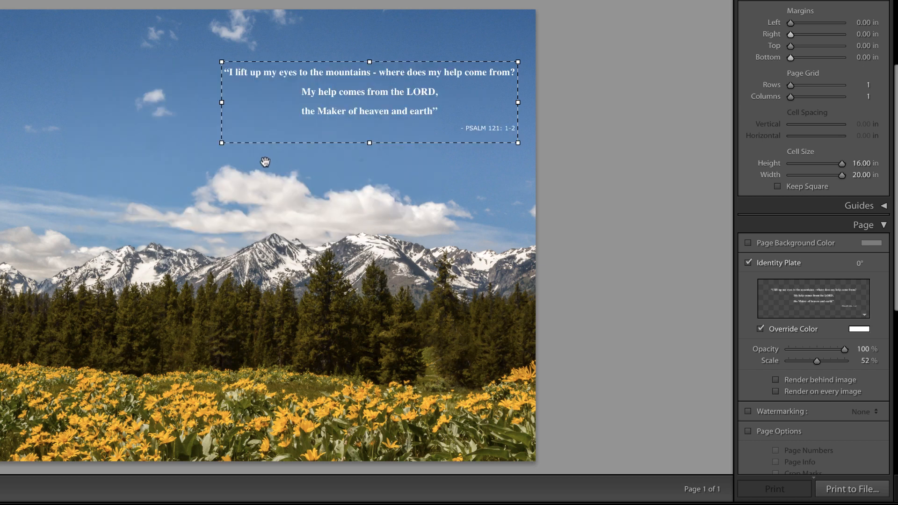
Step: Enlarge the quote on the photo to a scale of 68% and reposition it in the sky above the clouds
left_click_drag(222, 143, 127, 239)
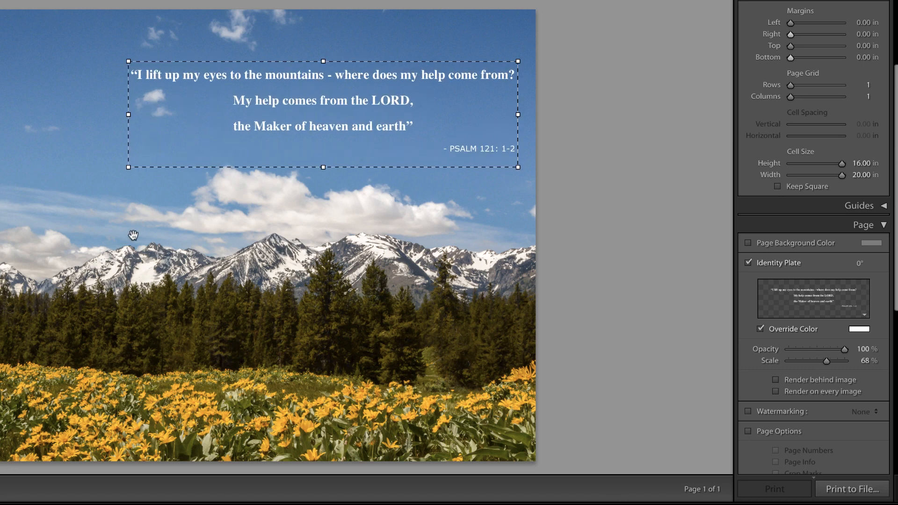
left_click(296, 99)
left_click_drag(295, 99, 247, 82)
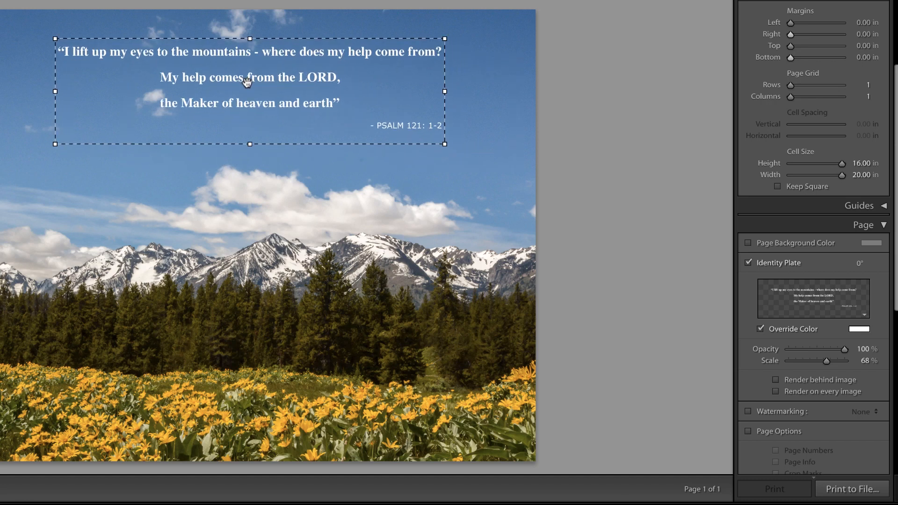
left_click_drag(247, 81, 241, 91)
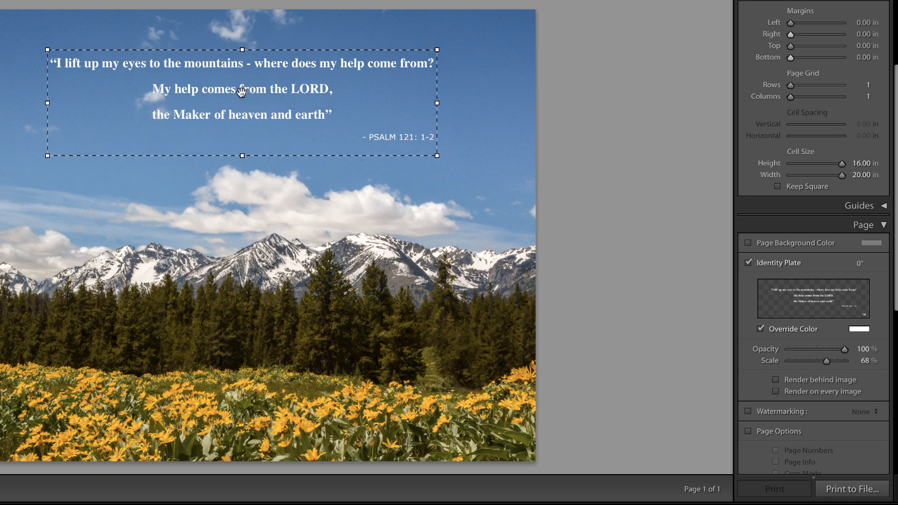
left_click_drag(241, 91, 298, 96)
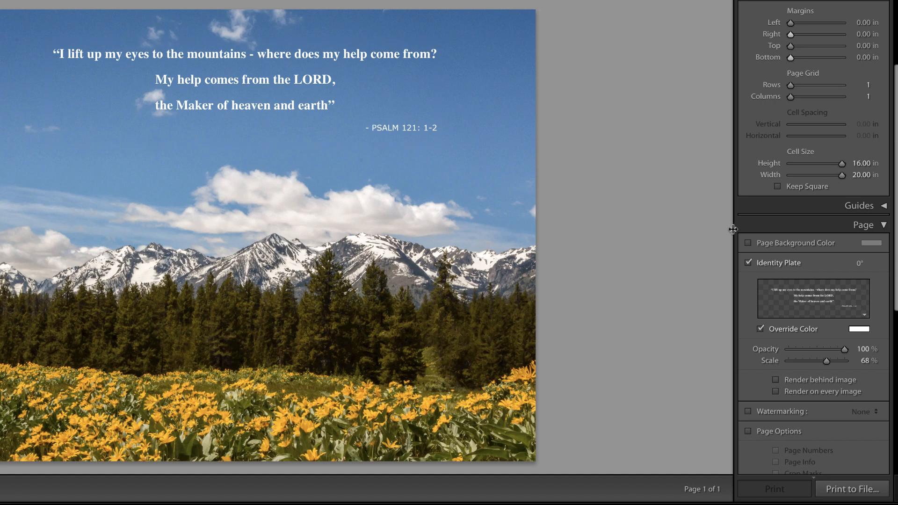
Step: Set the print job to output to JPEG File and choose Glossy as the sharpening media type
scroll(781, 262, "down", 8)
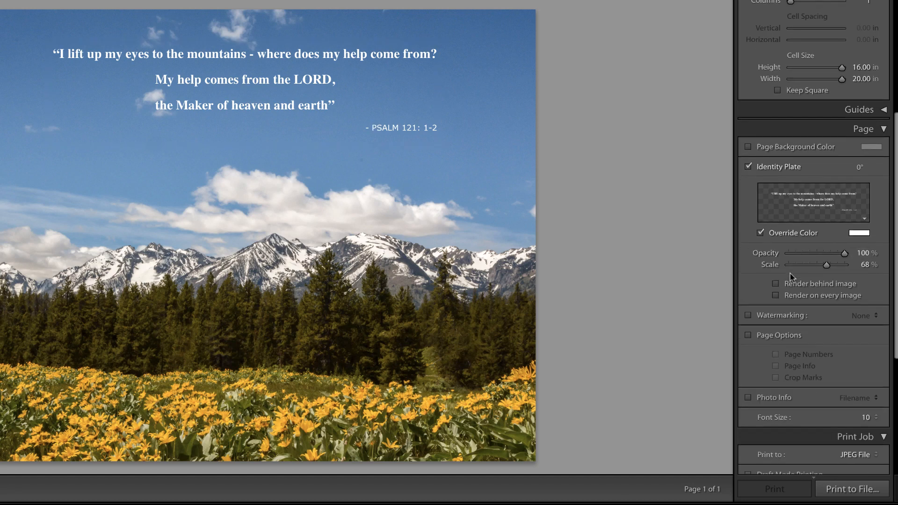
scroll(790, 276, "down", 1)
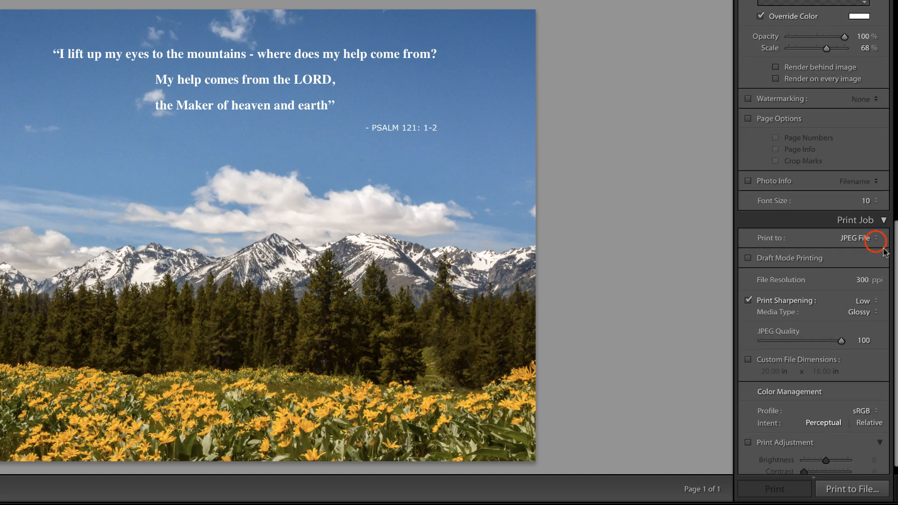
left_click(874, 239)
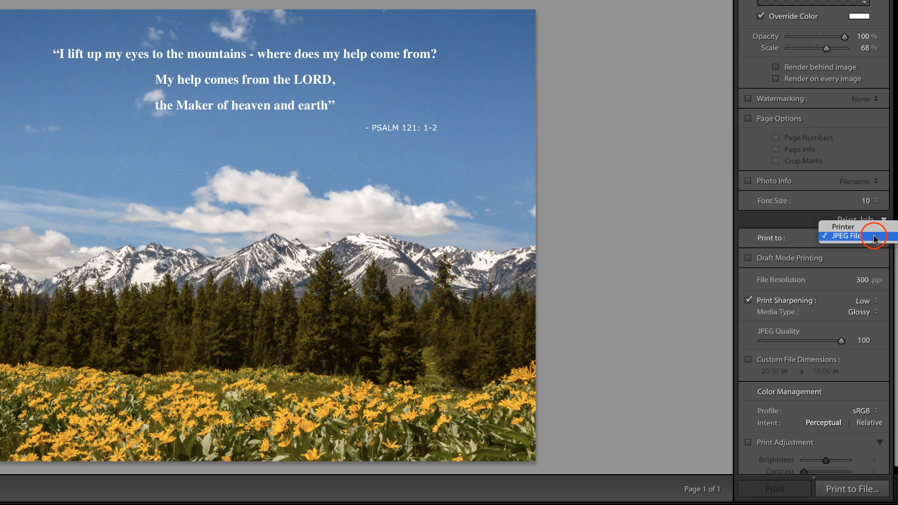
left_click(876, 238)
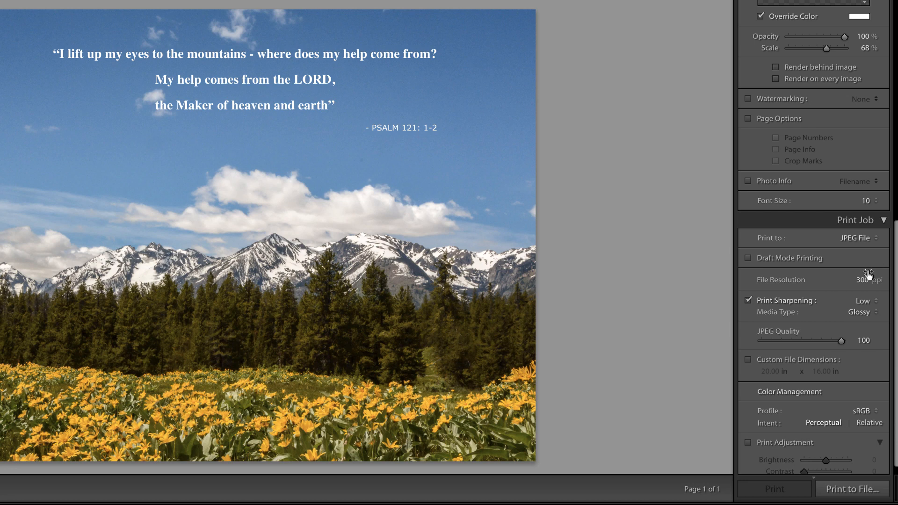
left_click(869, 311)
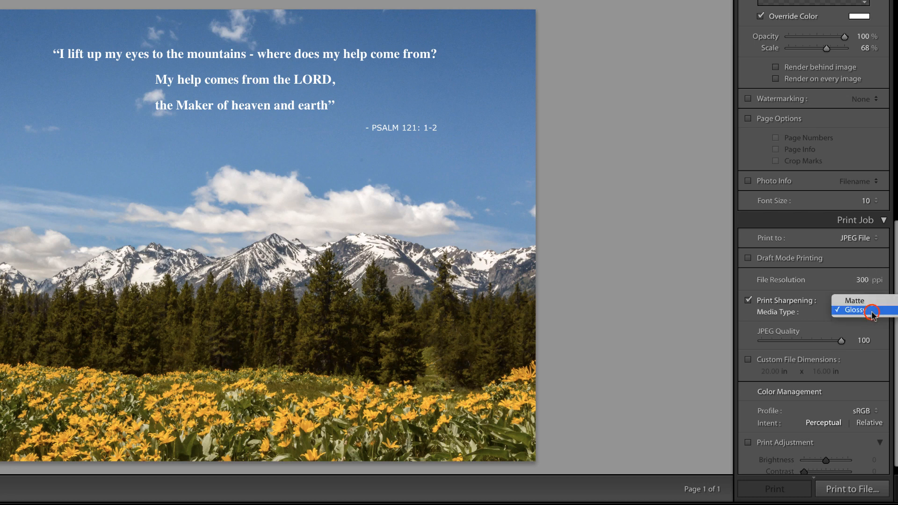
left_click(873, 311)
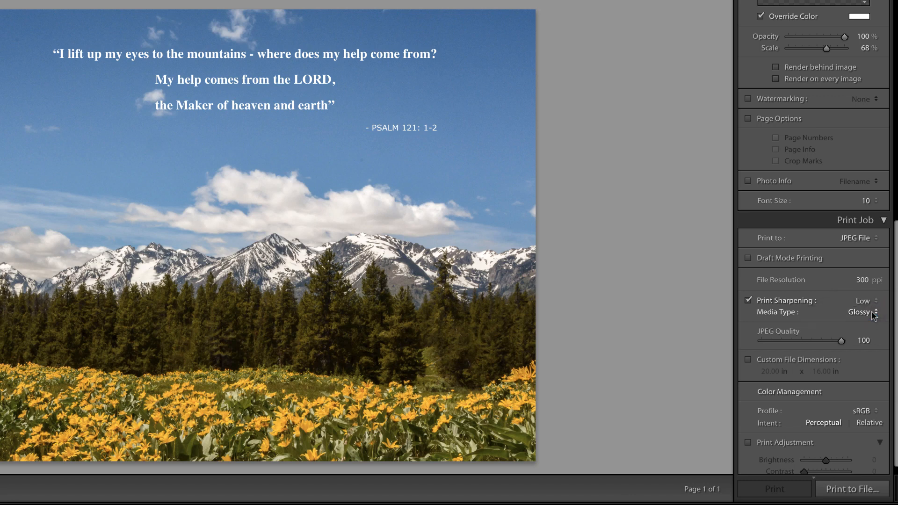